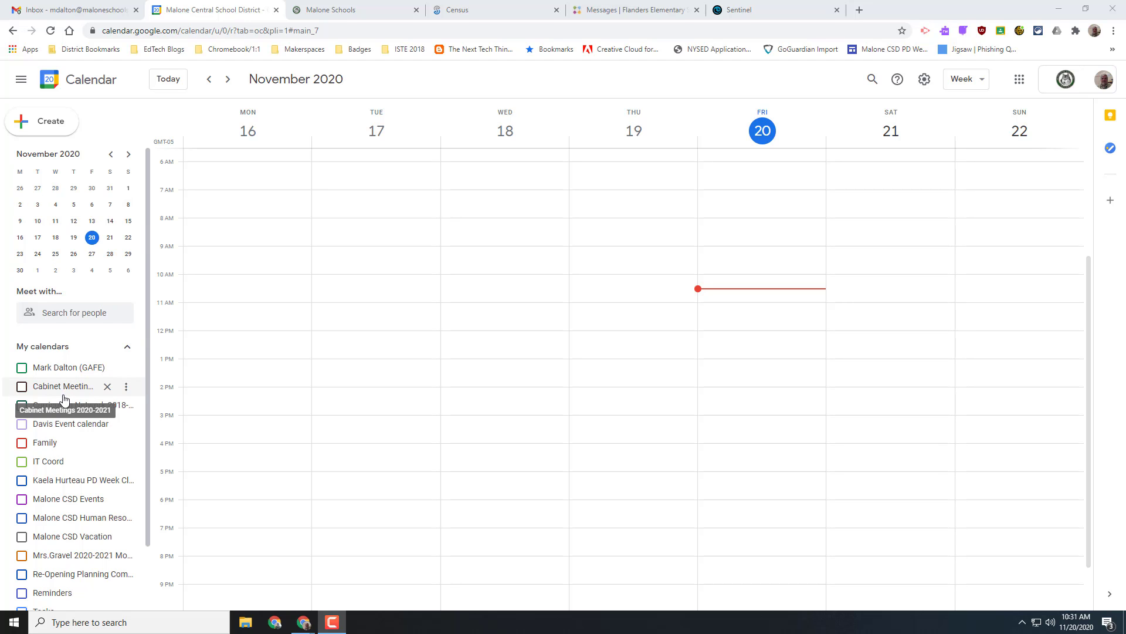
# - Create a new calendar titled with the owner's name followed by ' - Conference Slots'
pyautogui.scroll(-3, 59, 399)
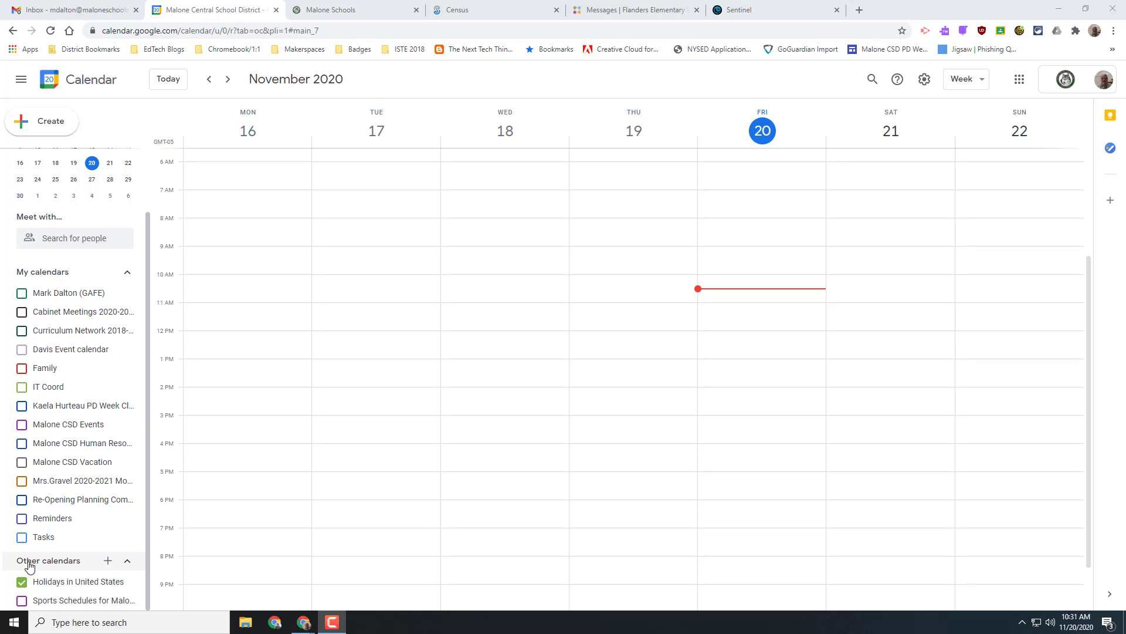
pyautogui.click(109, 562)
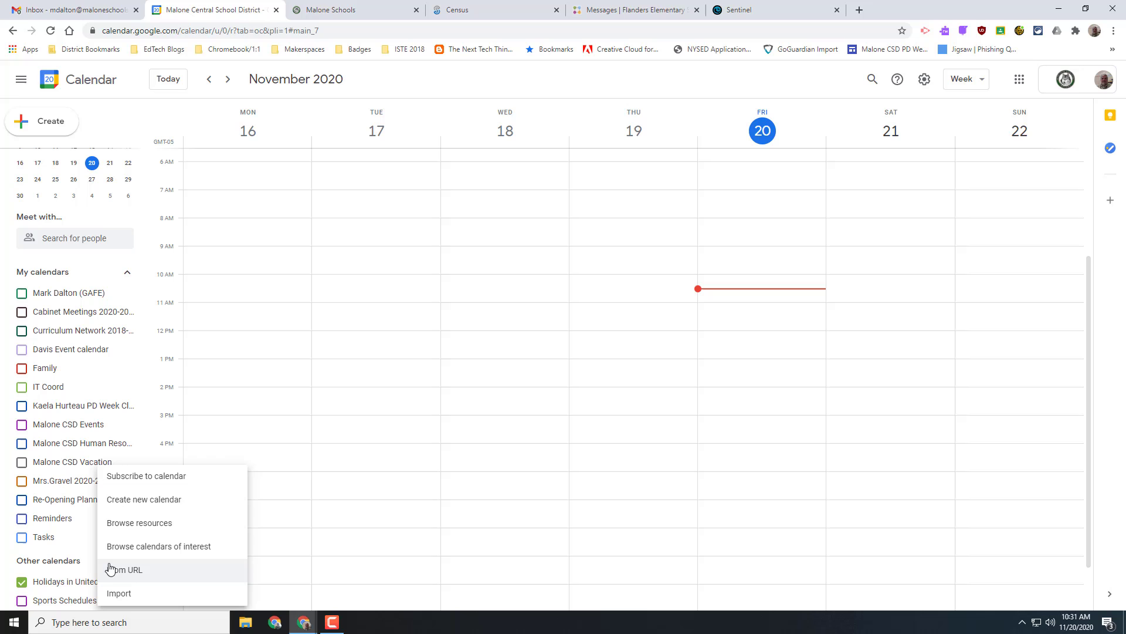
pyautogui.click(151, 507)
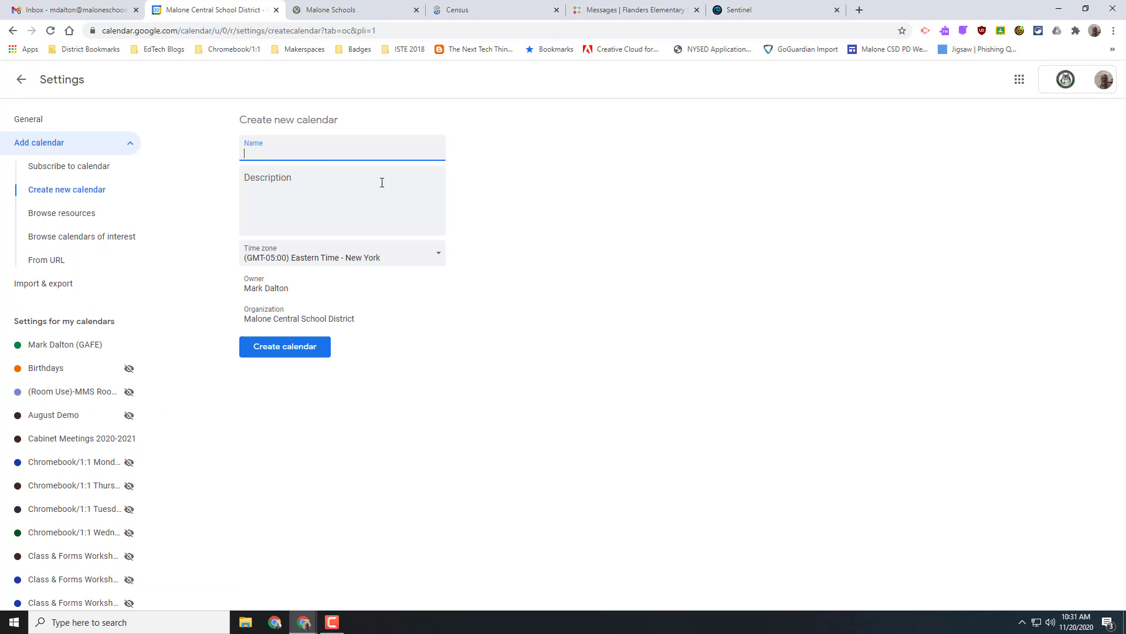
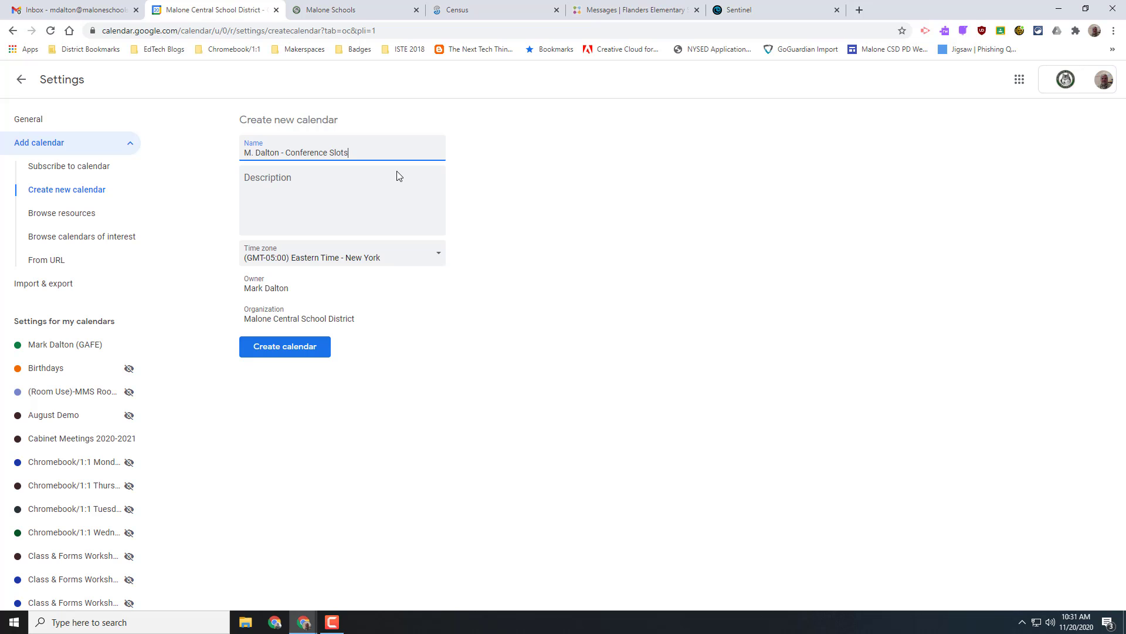
pyautogui.click(295, 353)
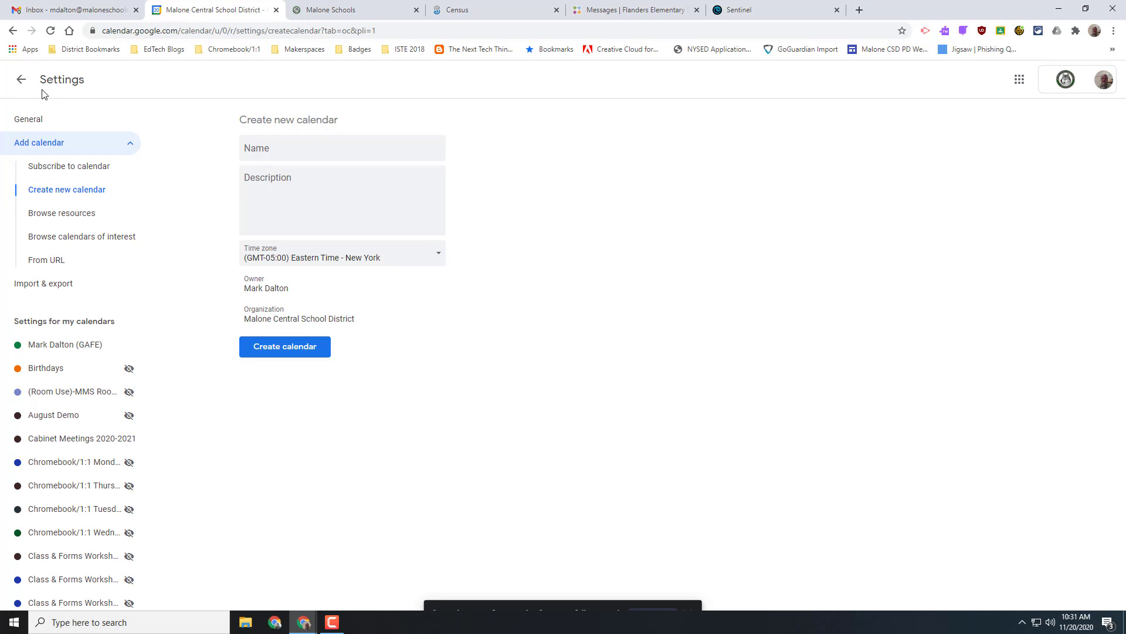
# - Make the Conference Slots calendar available to the public, then go back to the week view
pyautogui.click(21, 80)
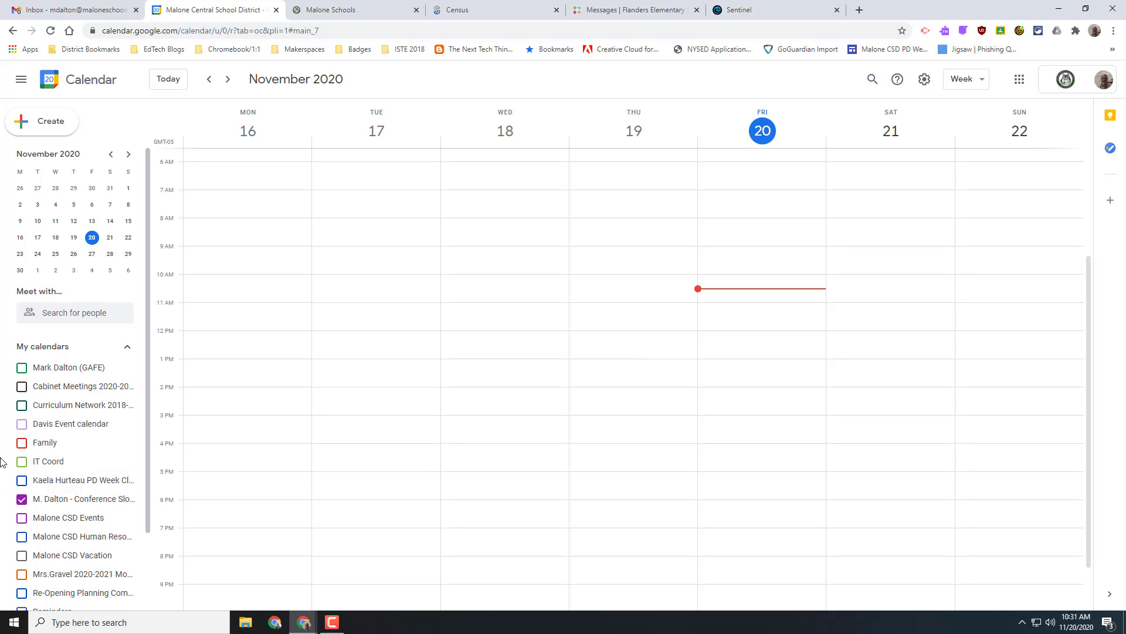
pyautogui.scroll(-1, 41, 422)
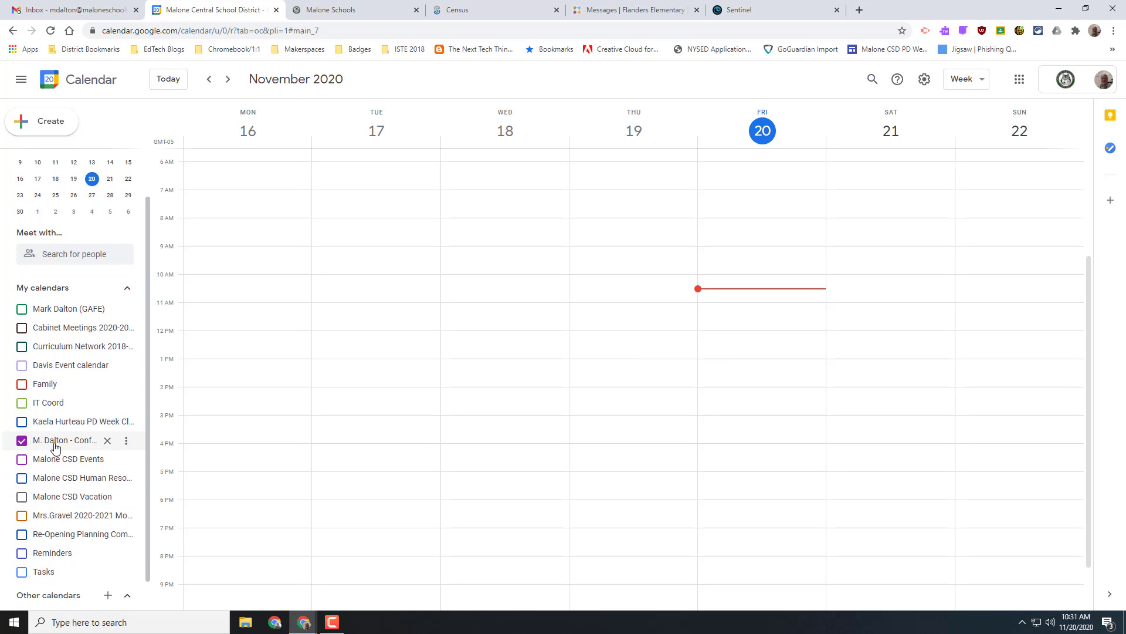
pyautogui.click(126, 444)
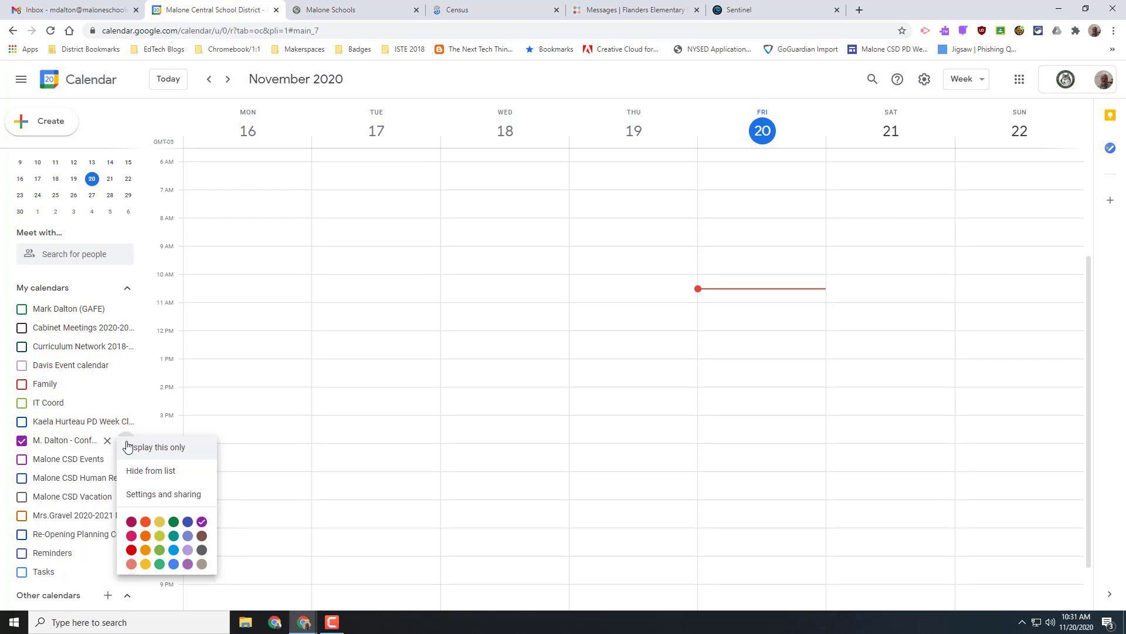
pyautogui.click(157, 496)
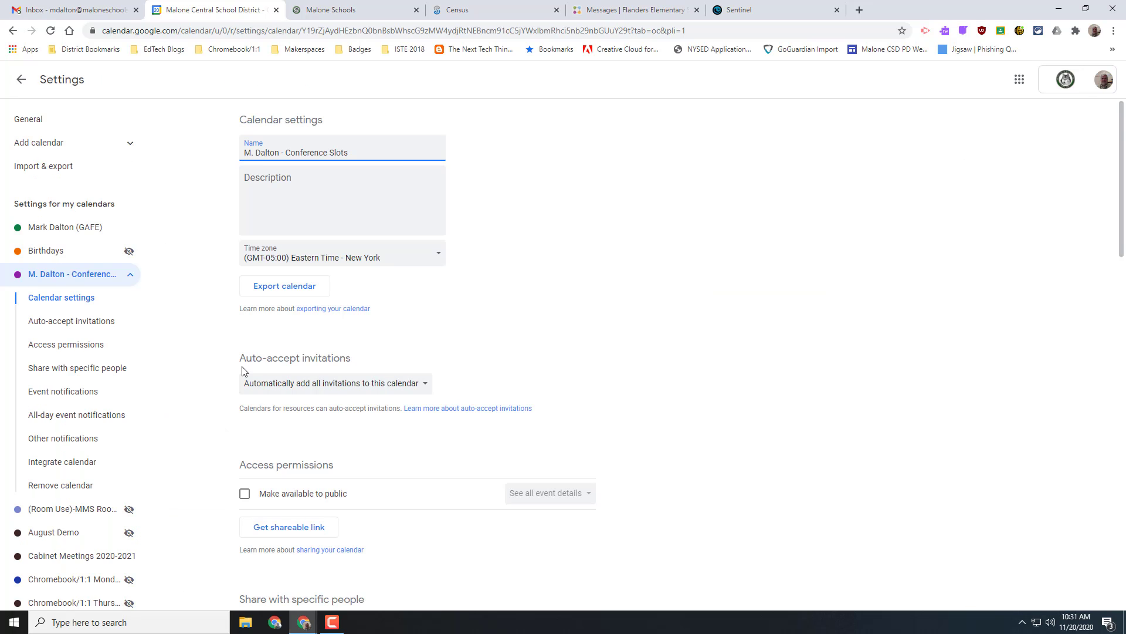
pyautogui.scroll(-2, 242, 375)
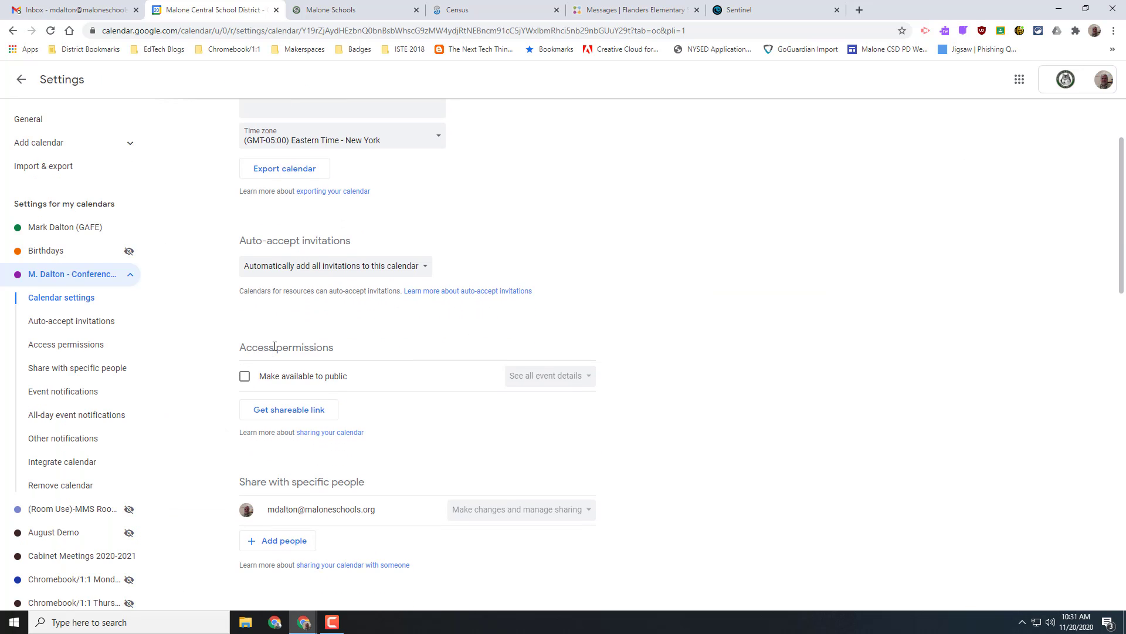
pyautogui.click(244, 377)
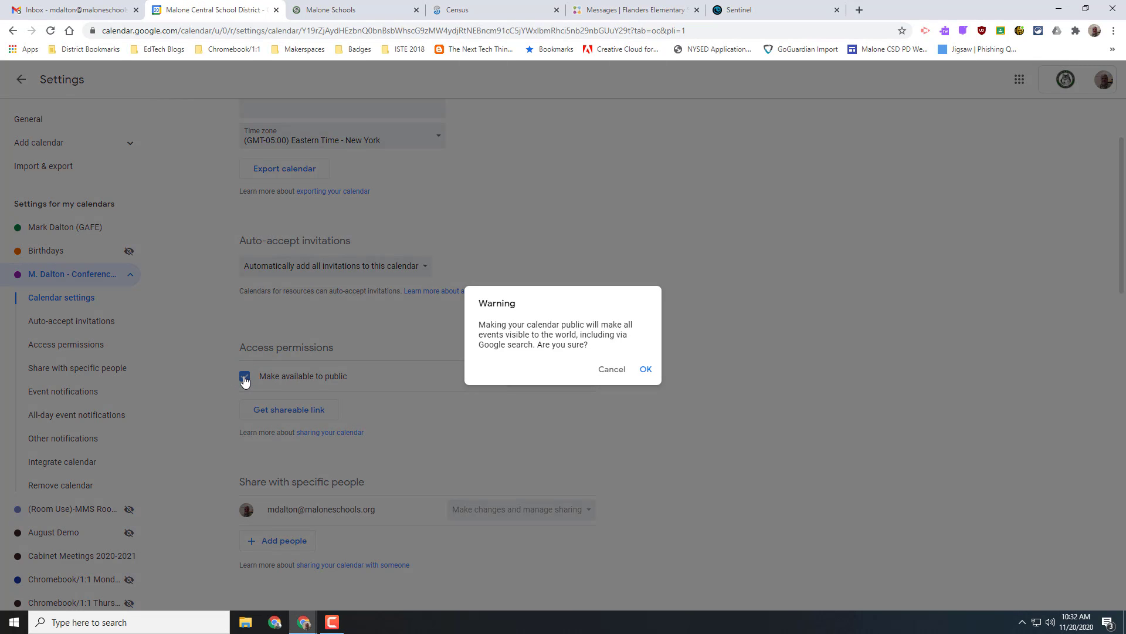
pyautogui.click(646, 369)
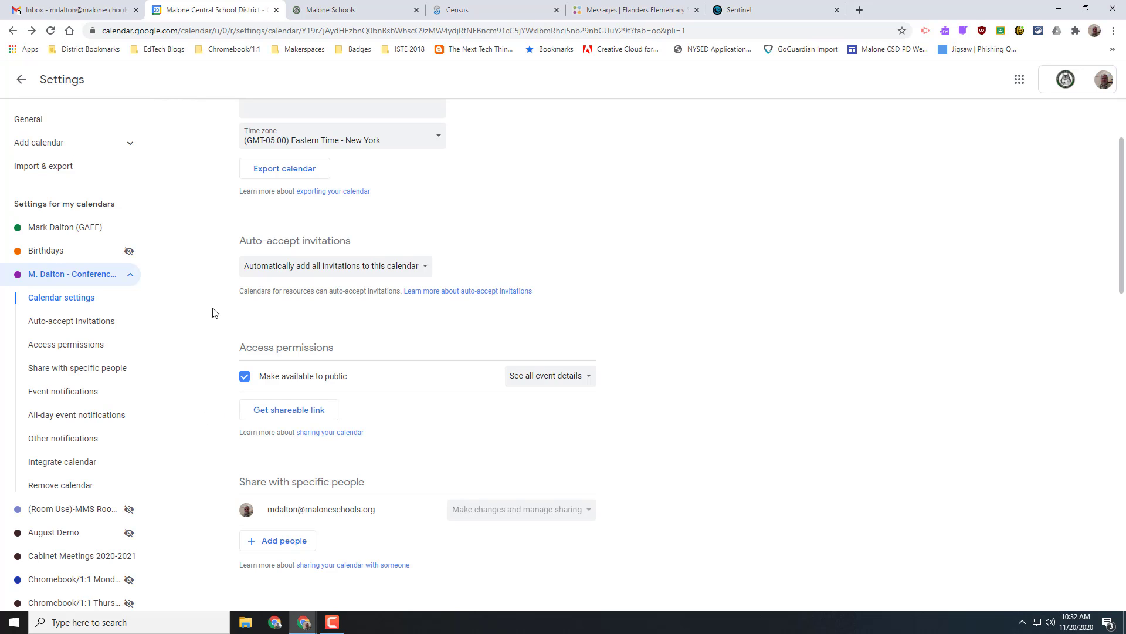
pyautogui.click(21, 79)
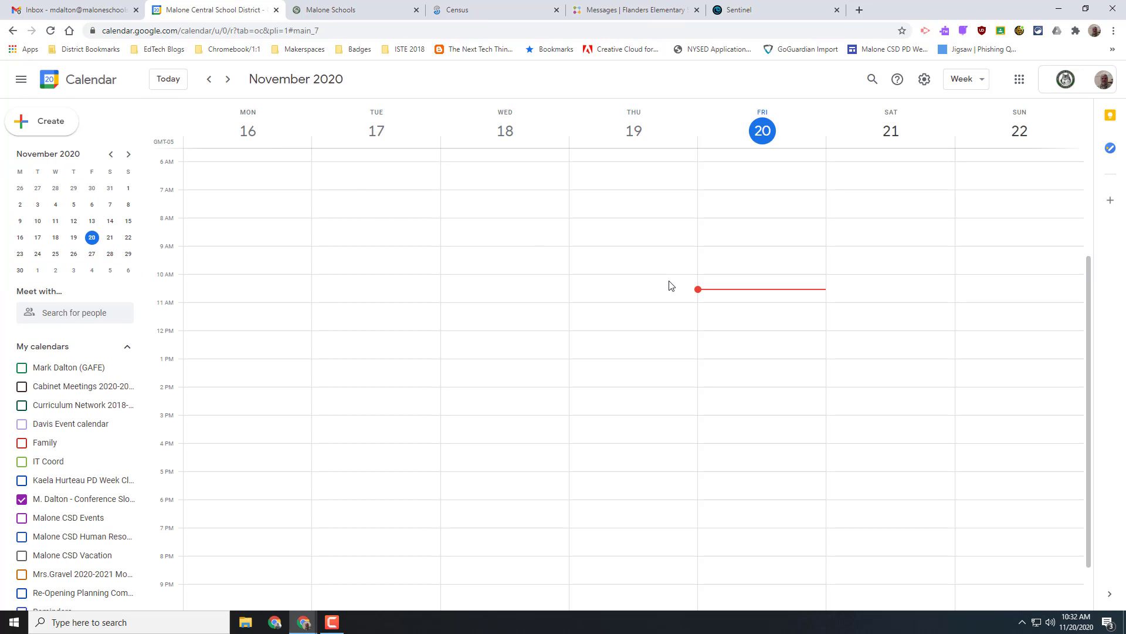
# - Draft an 11:00–11:30am entry on Friday, November 20, keeping it on the Conference Slots calendar
pyautogui.click(769, 311)
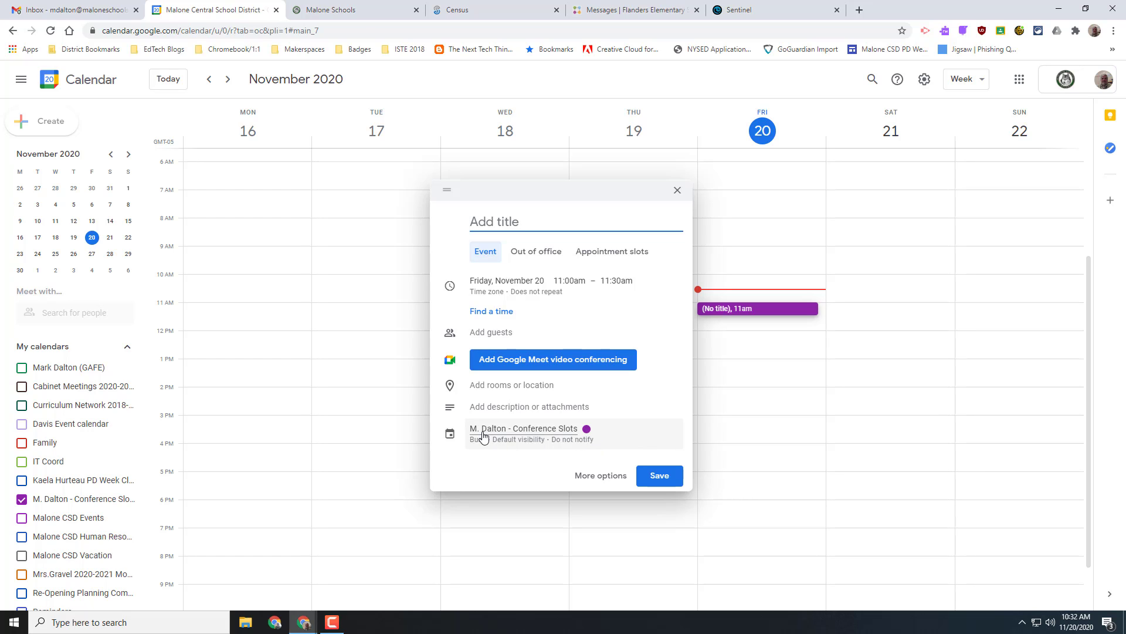
pyautogui.click(523, 439)
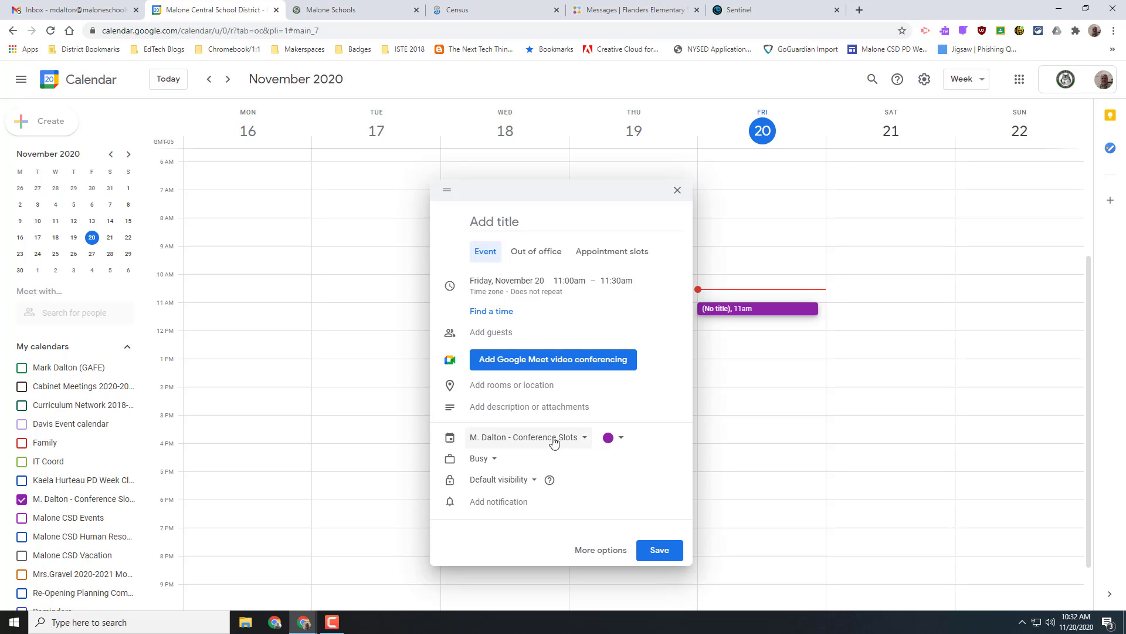
pyautogui.click(586, 439)
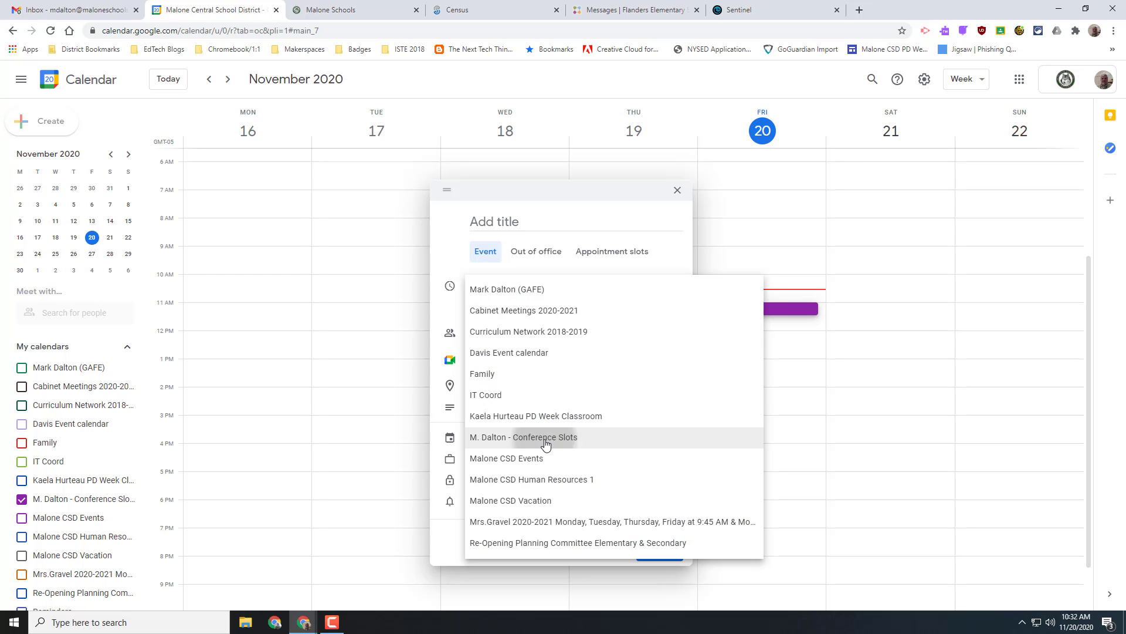
pyautogui.click(545, 444)
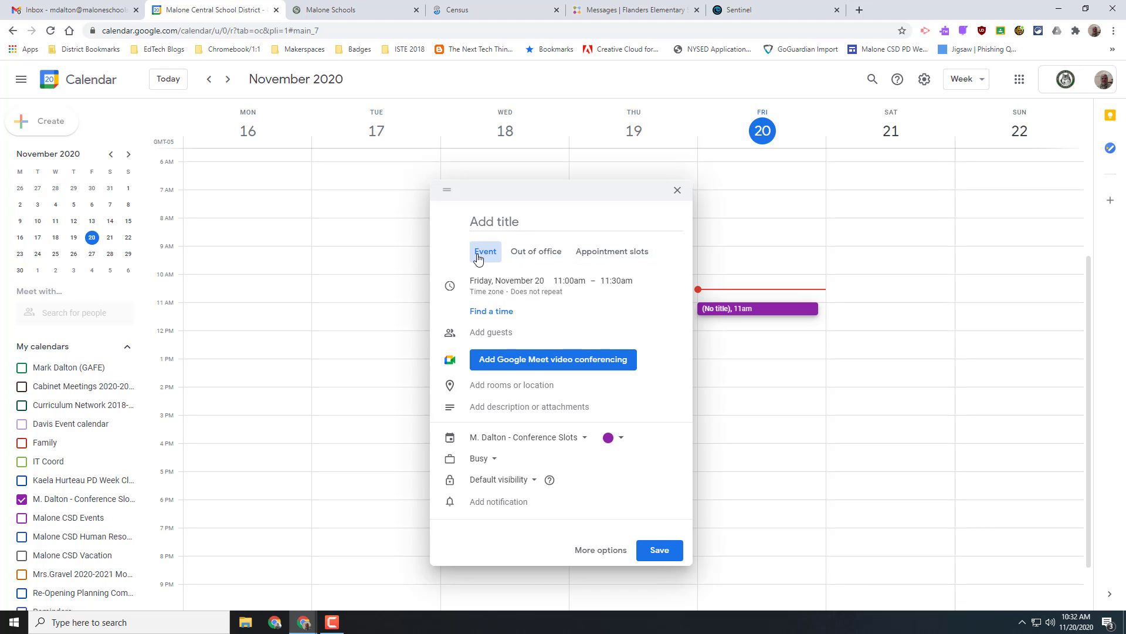
# - Turn the draft into appointment slots from 11am to 1:00pm, 15 minutes each, and save
pyautogui.click(610, 258)
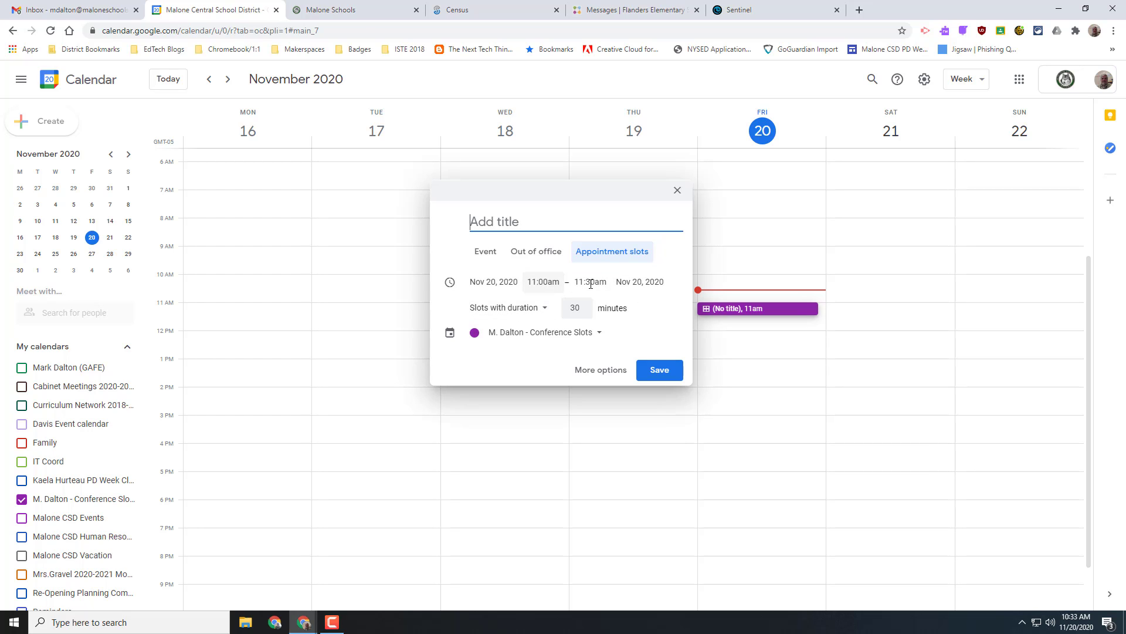
pyautogui.click(594, 284)
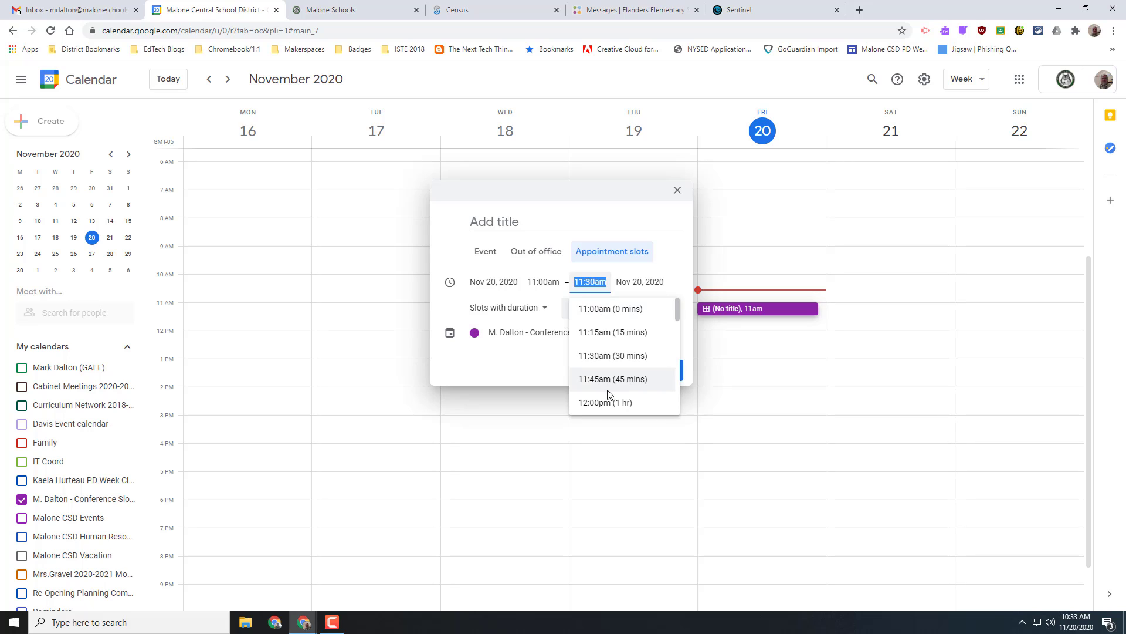
pyautogui.scroll(-1, 608, 392)
pyautogui.scroll(-1, 612, 388)
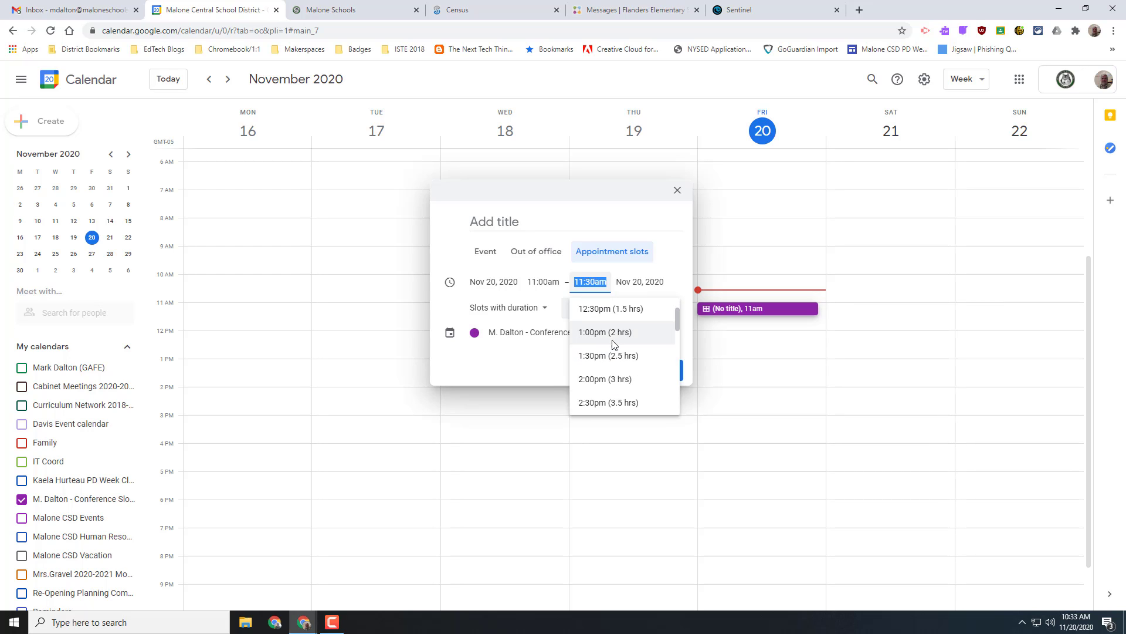
pyautogui.click(613, 332)
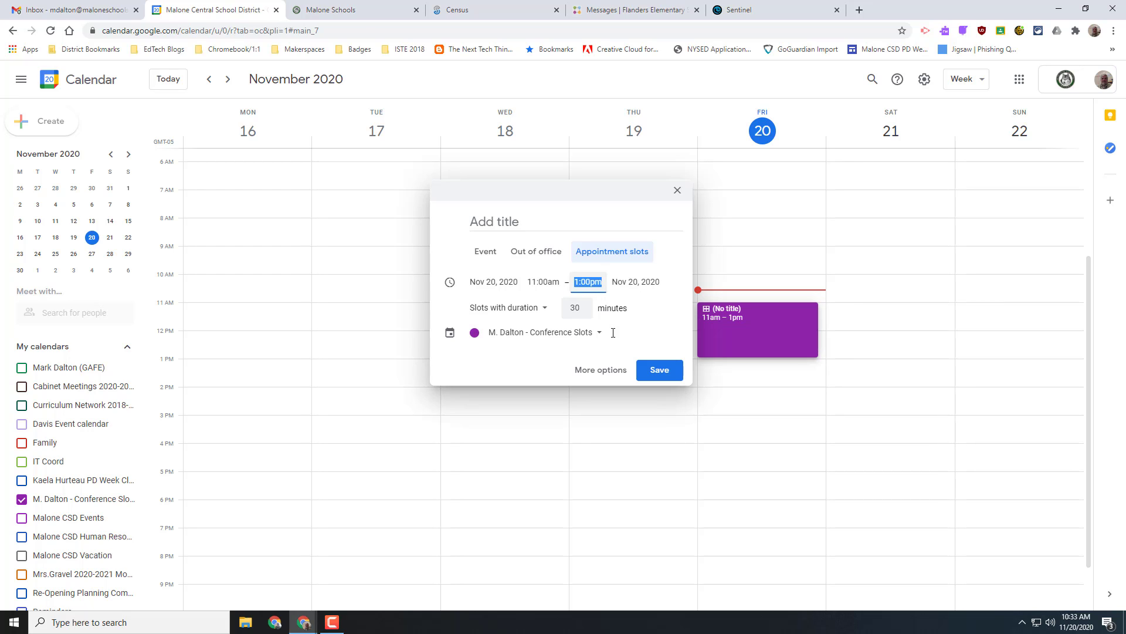
pyautogui.click(584, 311)
pyautogui.click(584, 311)
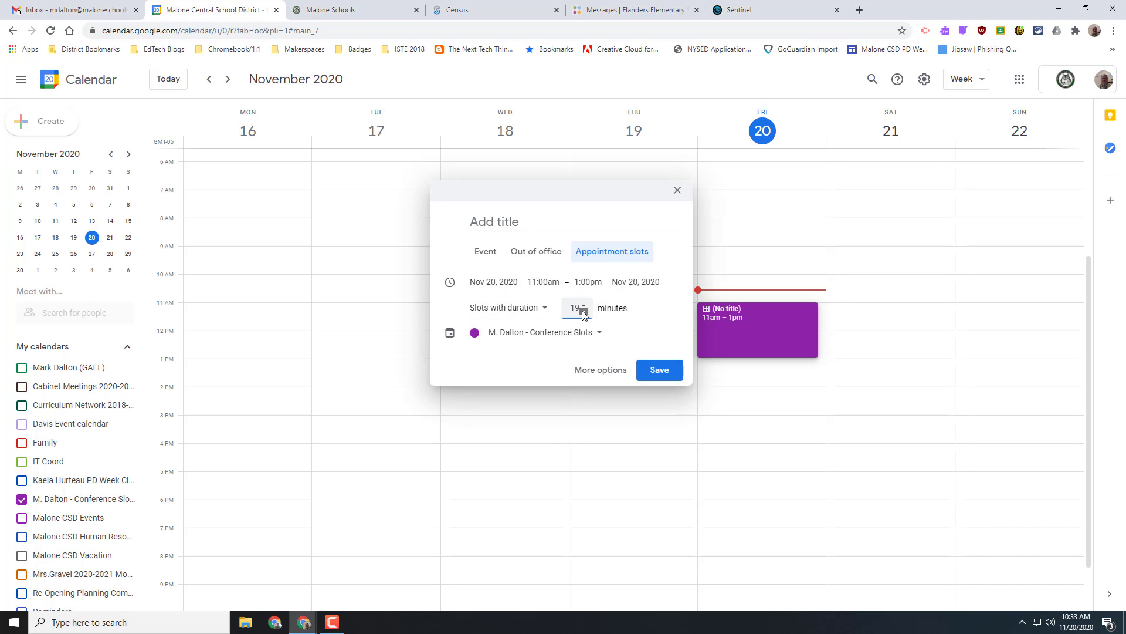
pyautogui.click(585, 305)
pyautogui.click(585, 305)
pyautogui.click(658, 370)
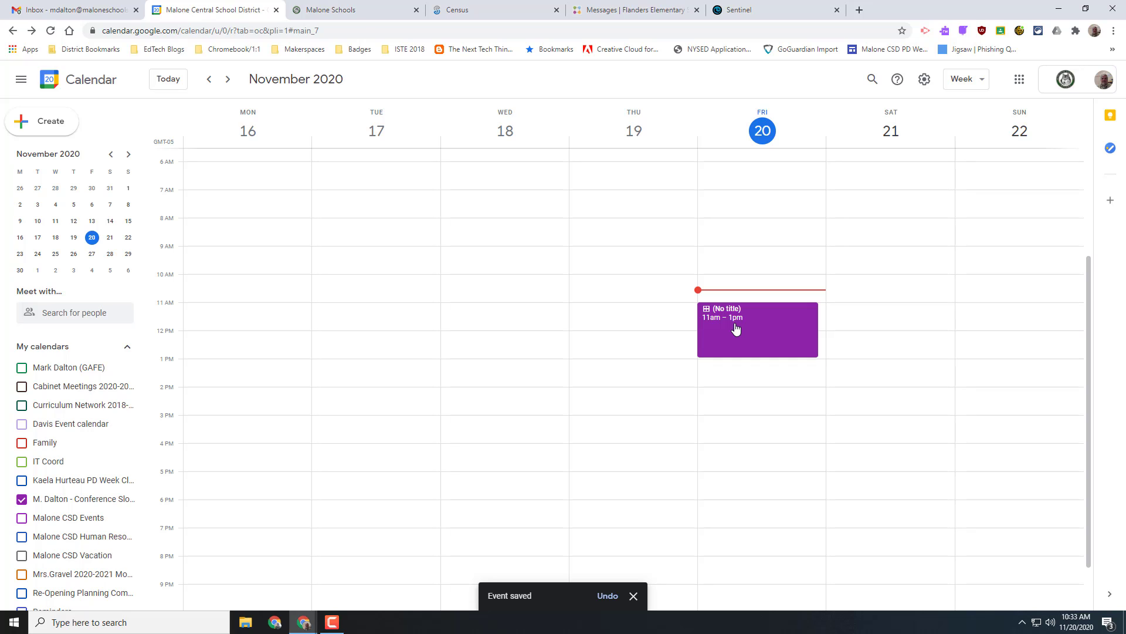
# - Open the Friday slot block's details and go to the calendar's appointment booking page
pyautogui.click(766, 330)
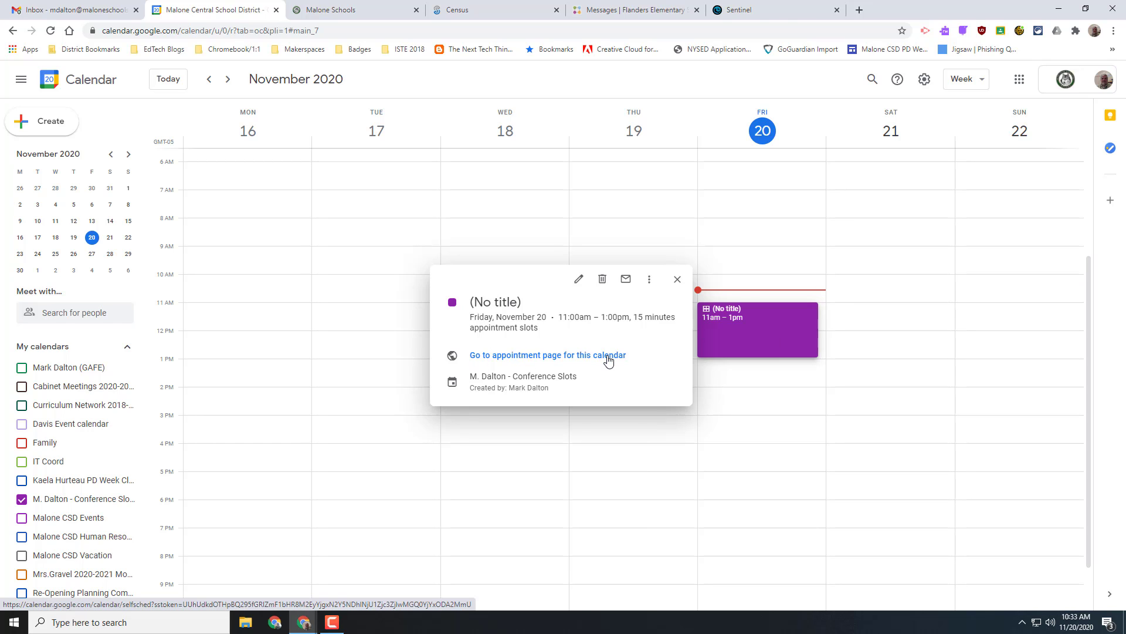
pyautogui.click(609, 355)
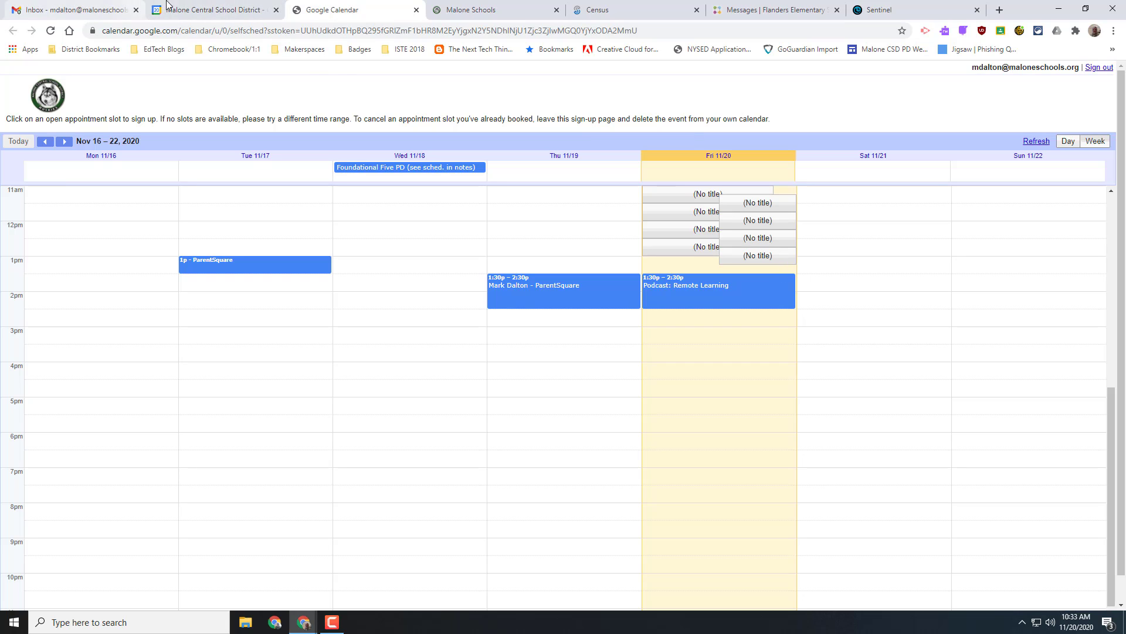
# - Select the booking page's URL, then bring up Chrome's three-dot menu
pyautogui.click(182, 32)
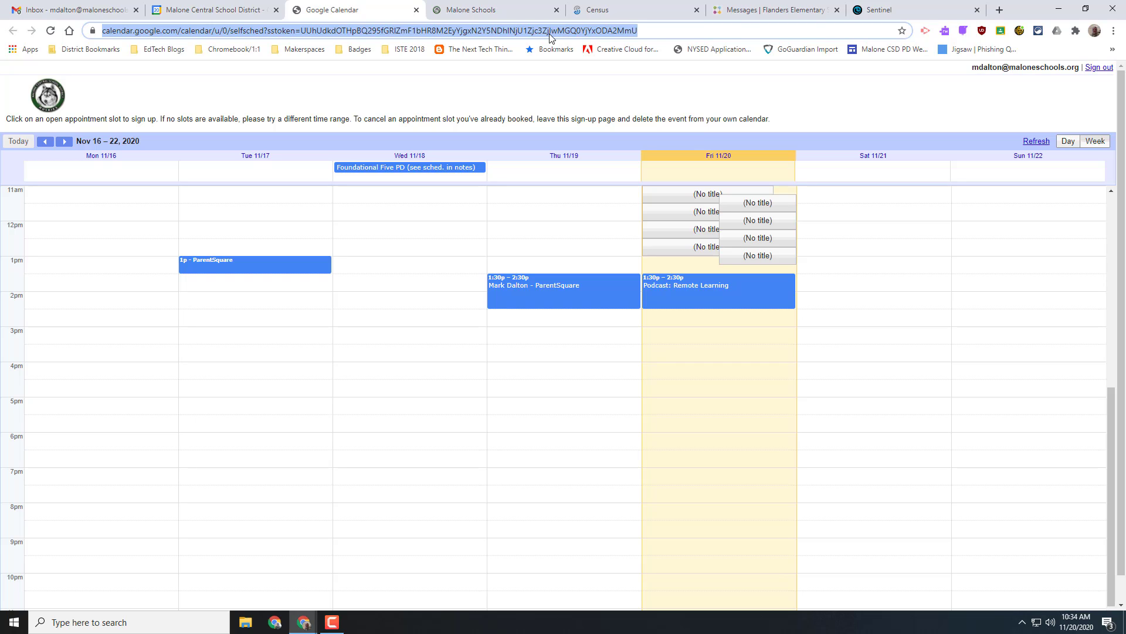
pyautogui.click(1114, 32)
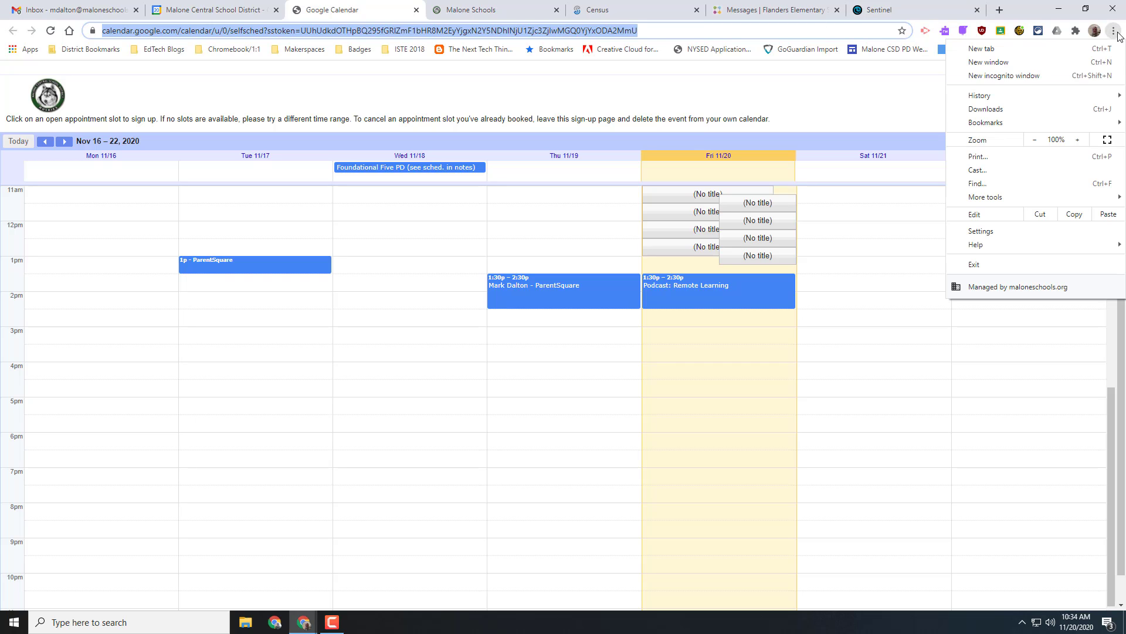
# - Paste the booking page URL into a new incognito window and load it
pyautogui.click(1013, 76)
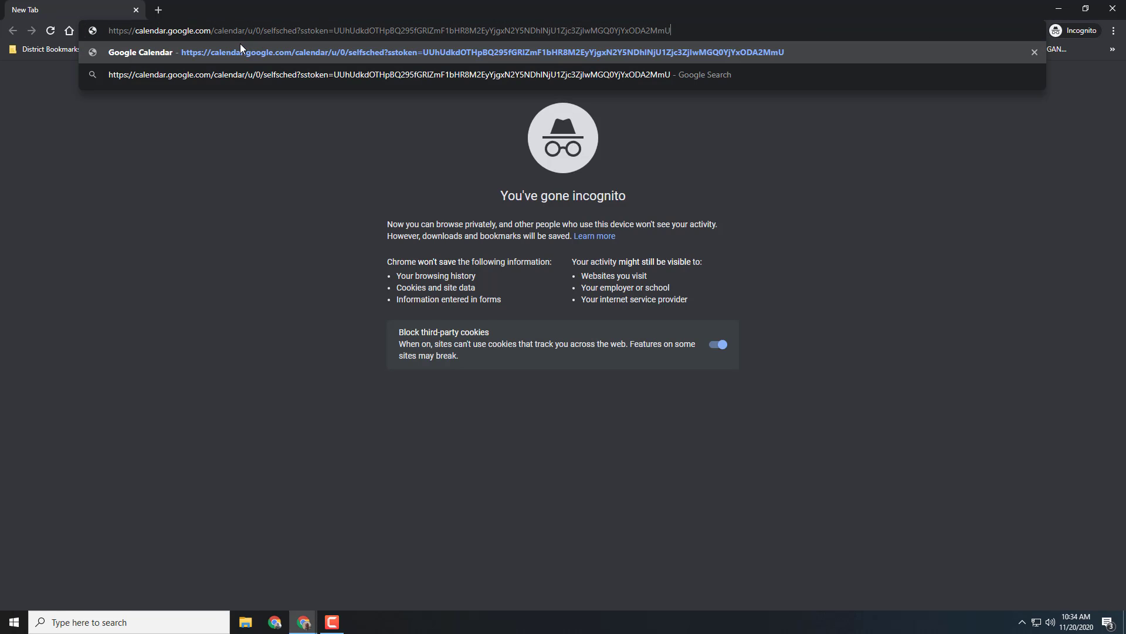
pyautogui.press('Return')
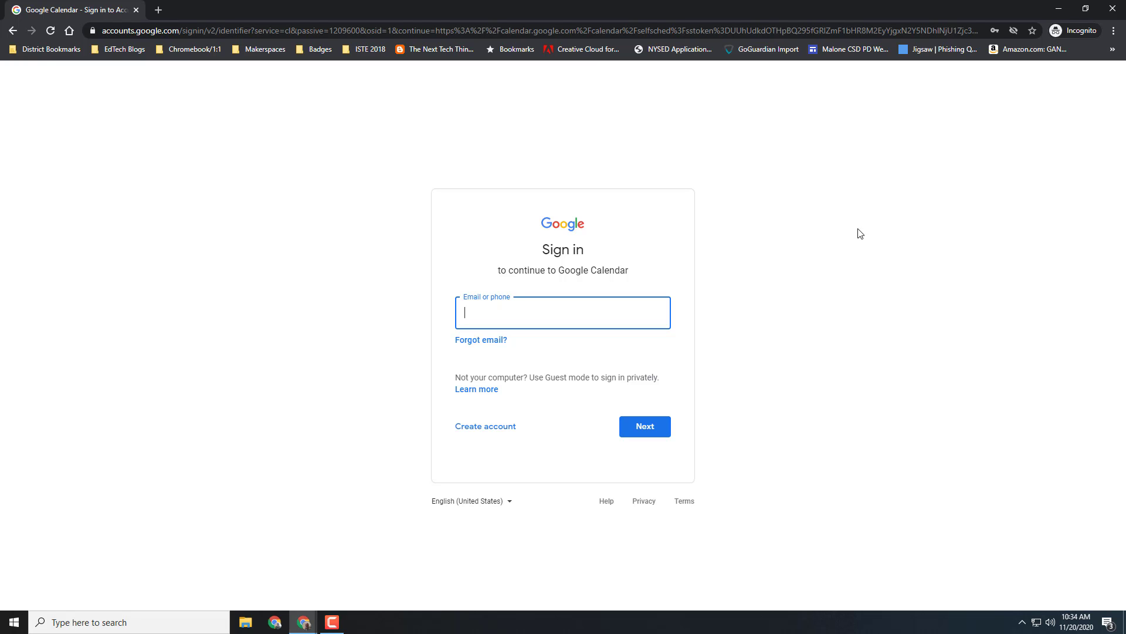
# - Close the incognito window and open the booking form for Friday's 12:15–12:30pm slot
pyautogui.click(1113, 10)
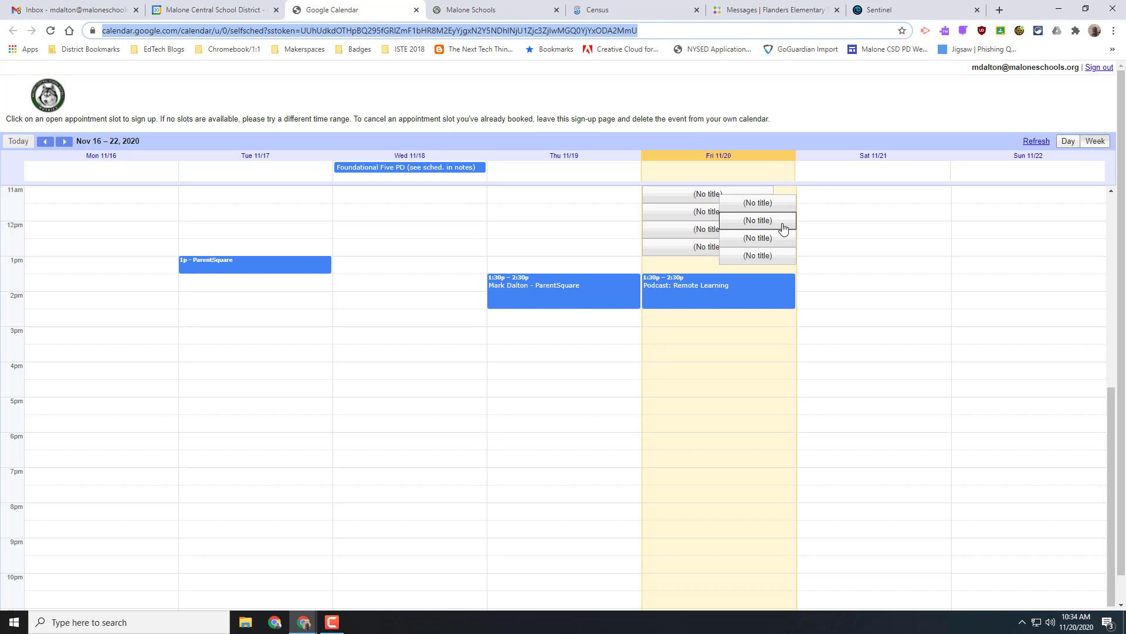
pyautogui.click(755, 239)
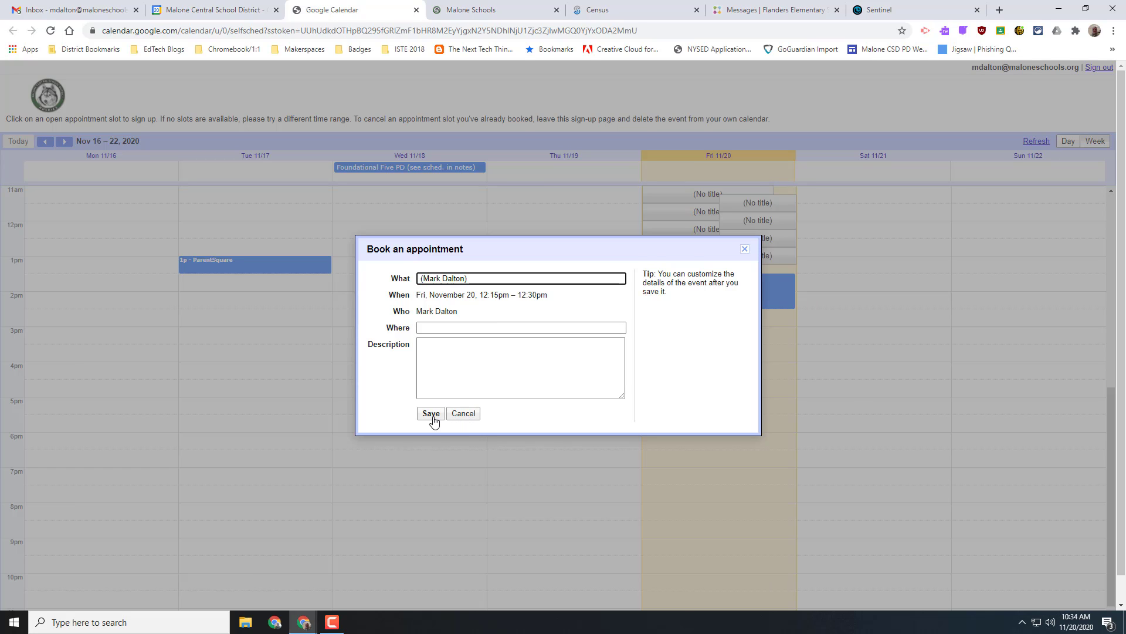
pyautogui.click(1029, 232)
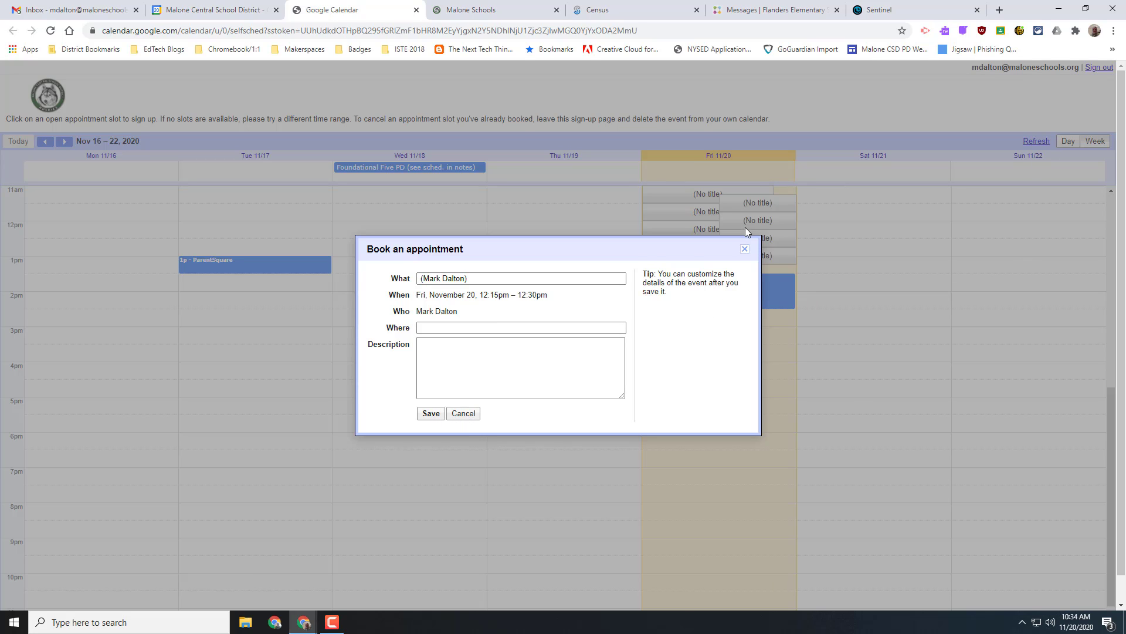